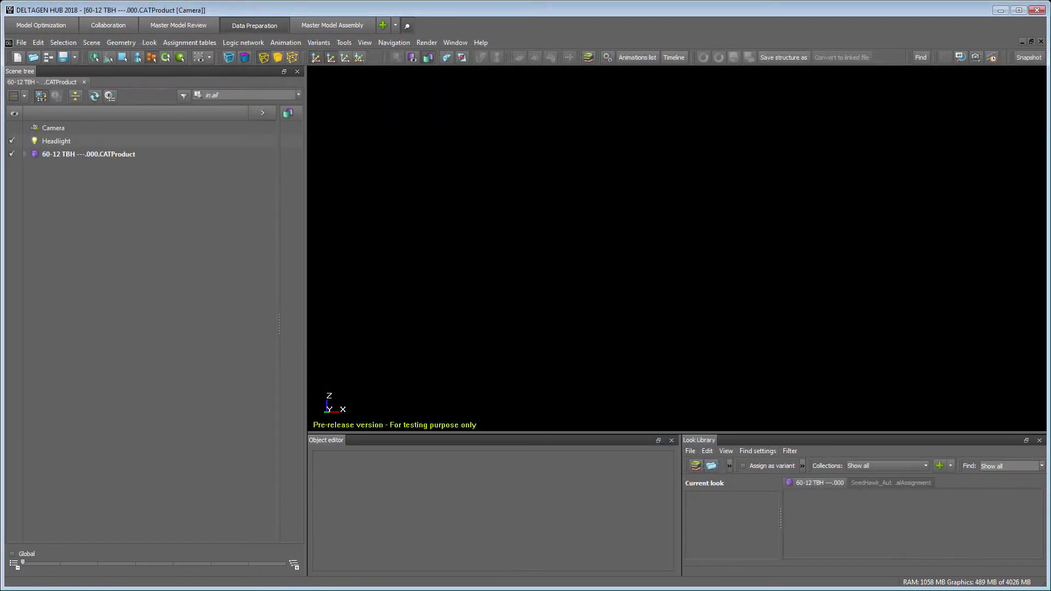
Expand the seeder CATProduct to reveal its 60-12 TBH assembly and select the product
left_click(24, 153)
left_click(54, 154)
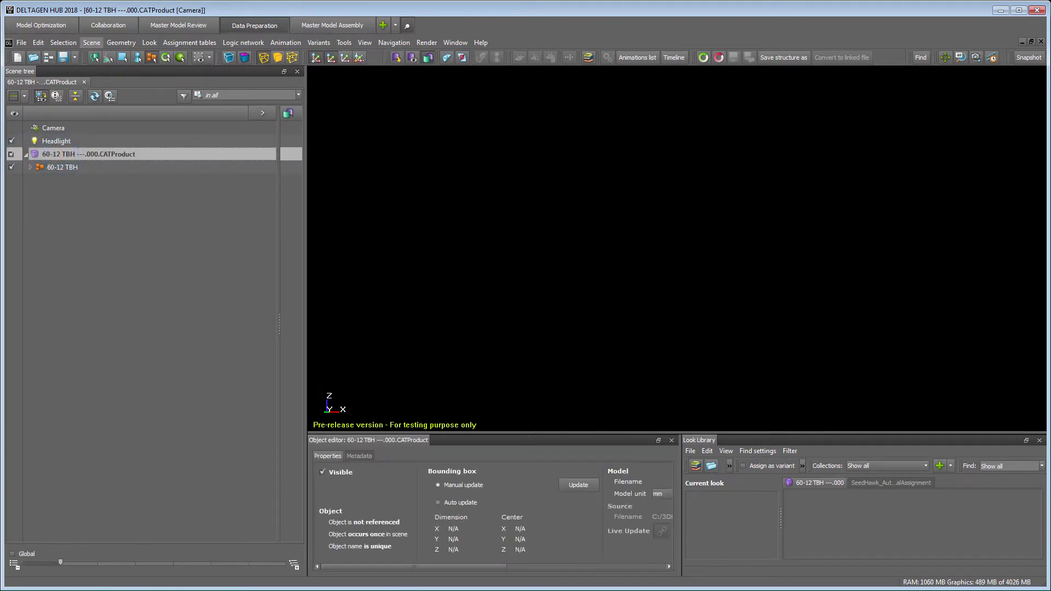
left_click(90, 44)
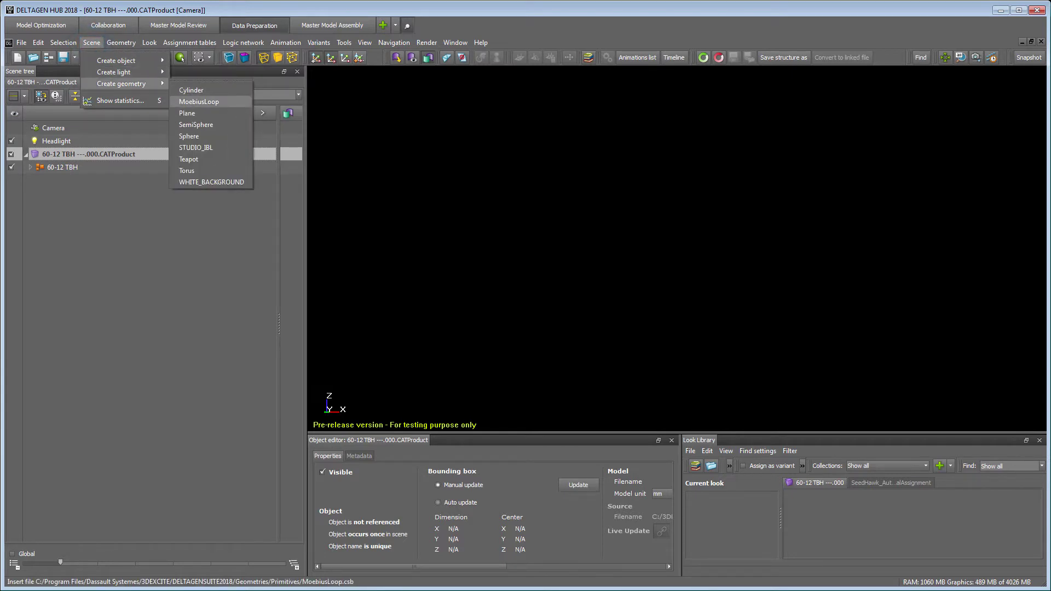
Add the WHITE_BACKGROUND geometry, then start loading the 60-12 TBH linked CAD files
left_click(196, 182)
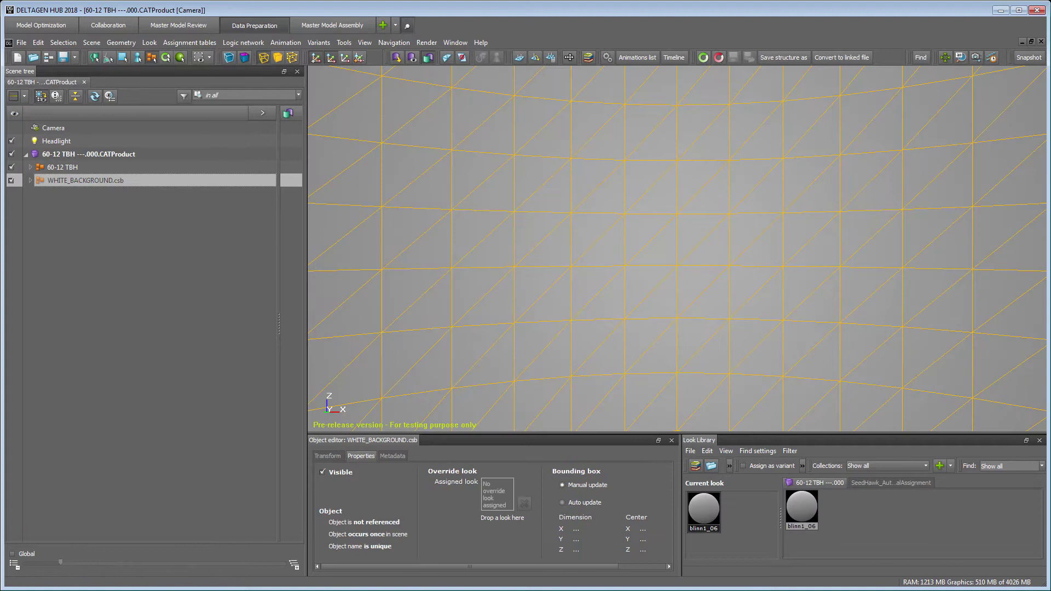
right_click(57, 166)
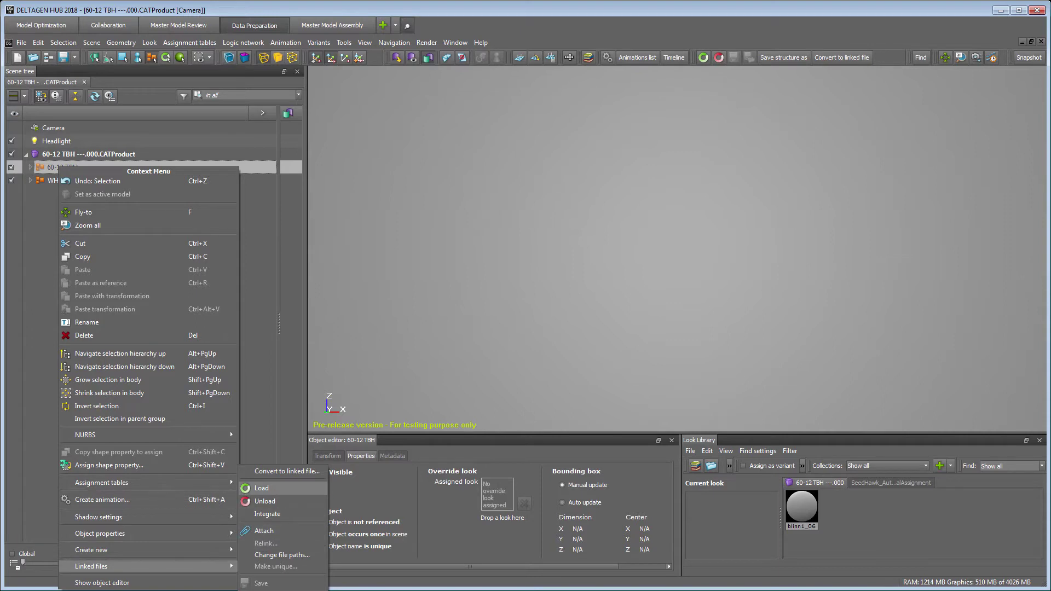
left_click(261, 488)
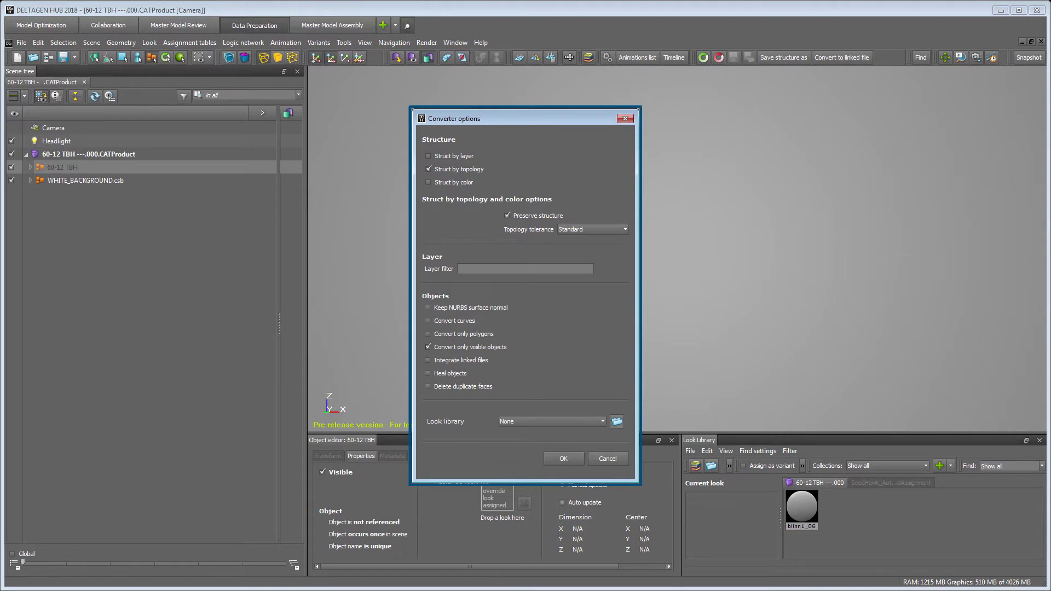
Convert using the SeedHawk_AutoMaterialAssignment look library and review the auto-assigned looks
left_click(602, 421)
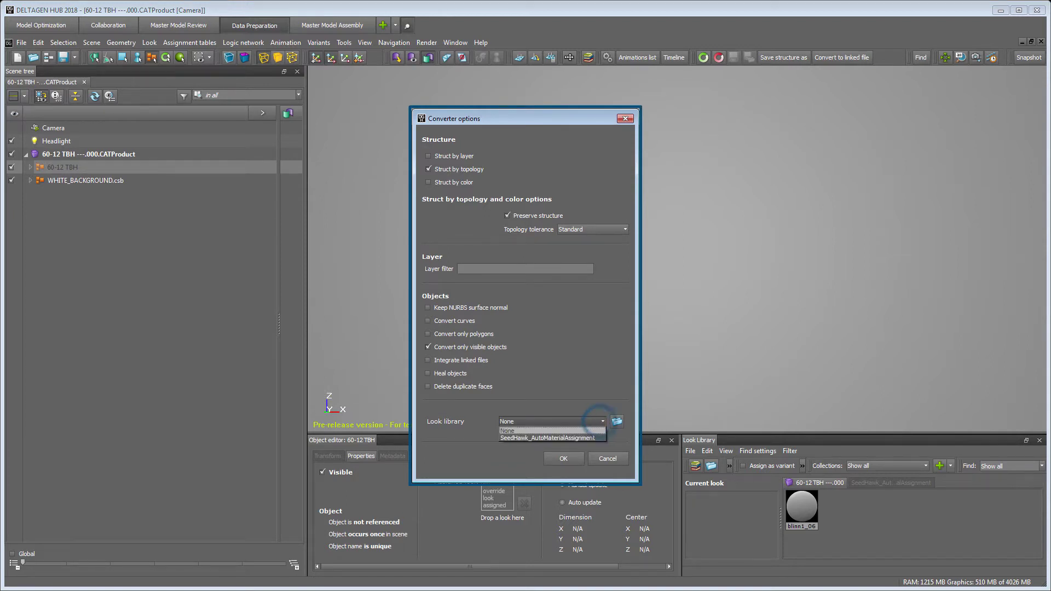
left_click(547, 437)
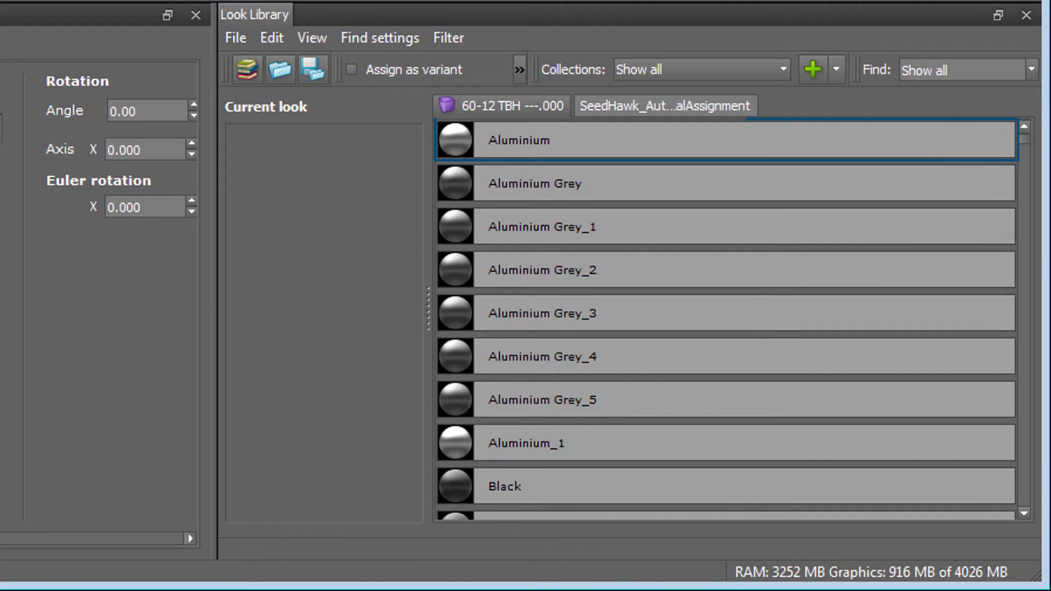
left_click(624, 107)
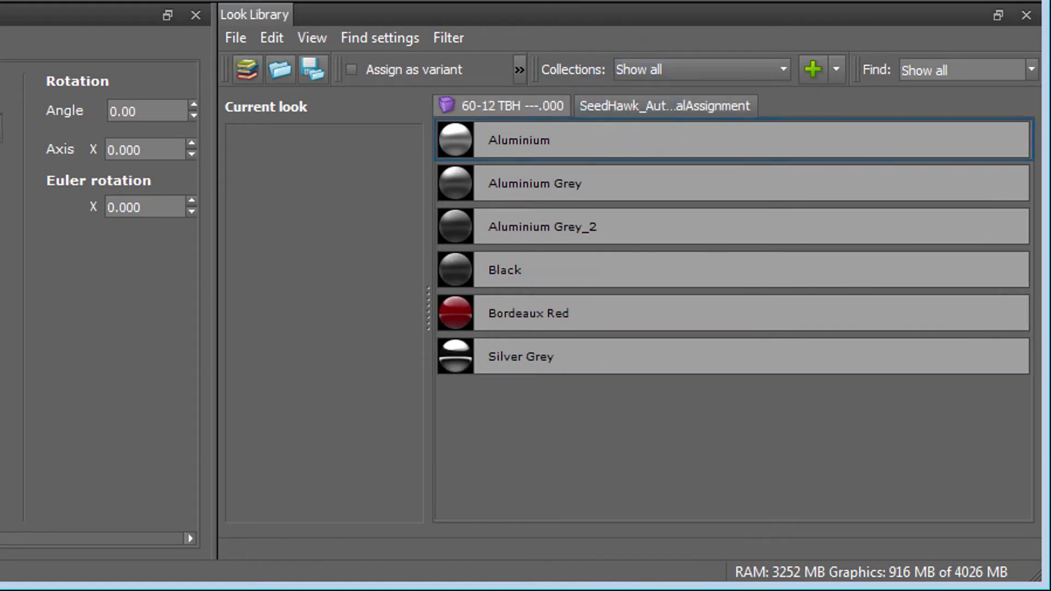
left_click(540, 100)
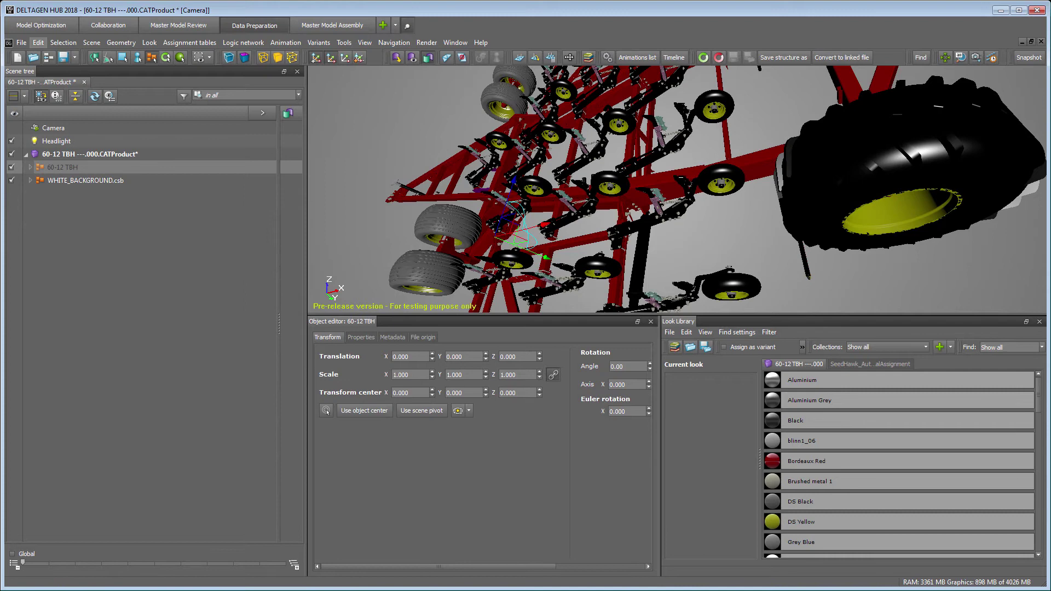
Add SeedHawk_AutoMaterialAssignment.rtll to the Look default libraries in Preferences
left_click(38, 42)
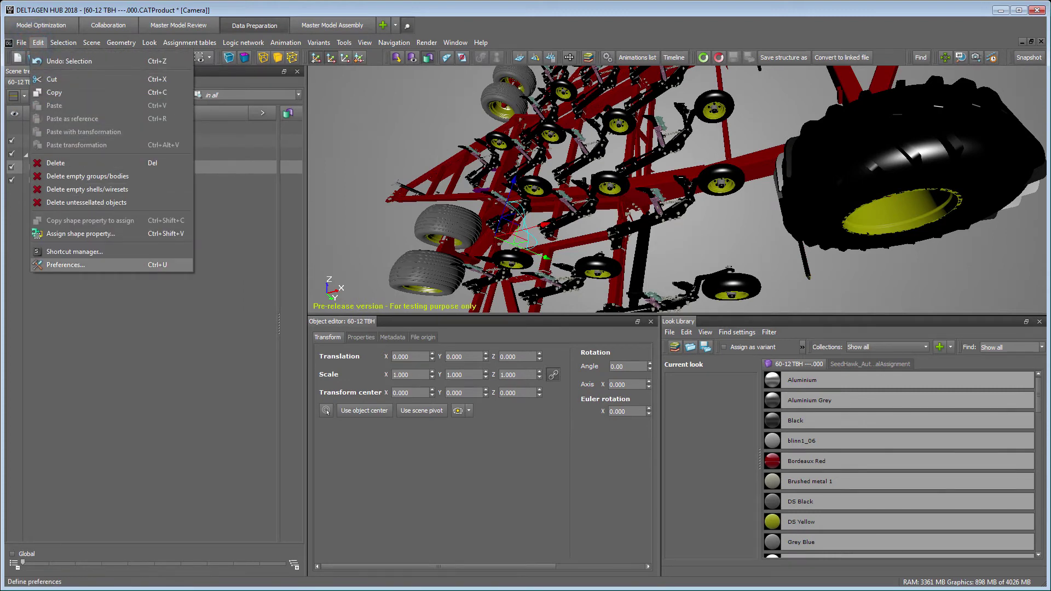
left_click(66, 265)
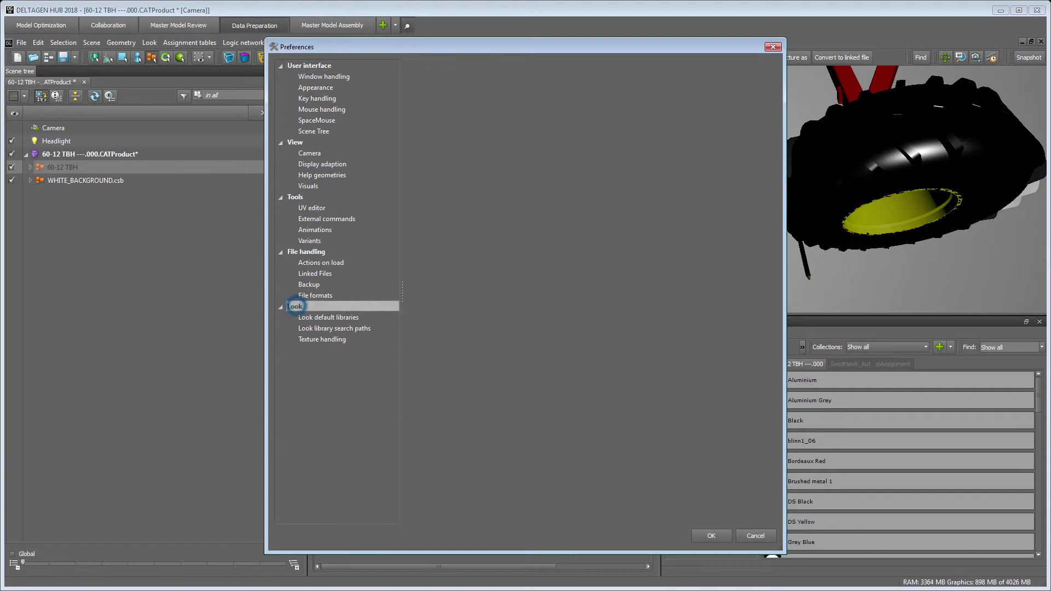
left_click(373, 316)
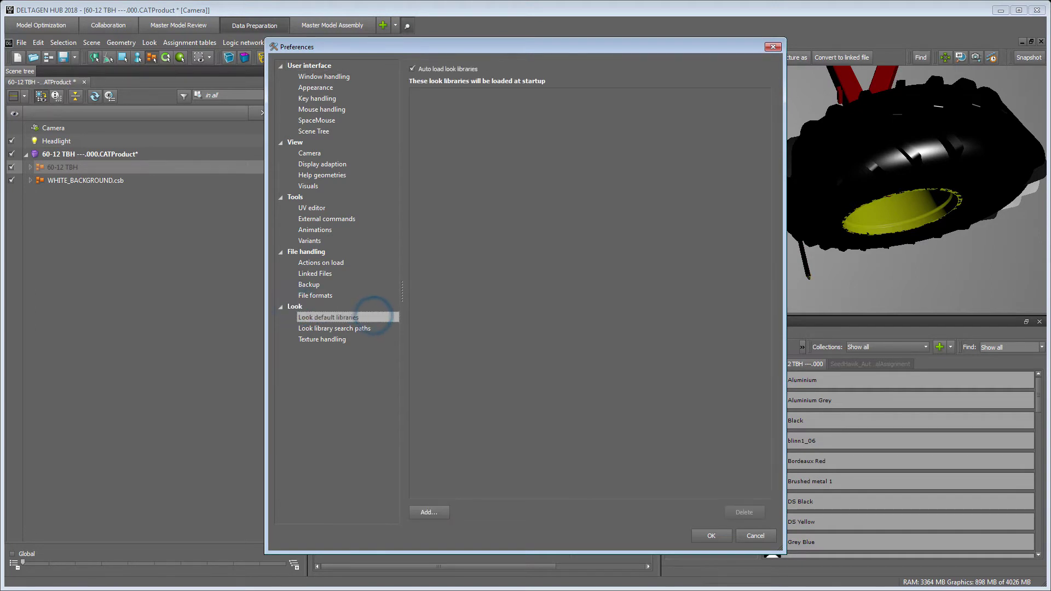
left_click(428, 511)
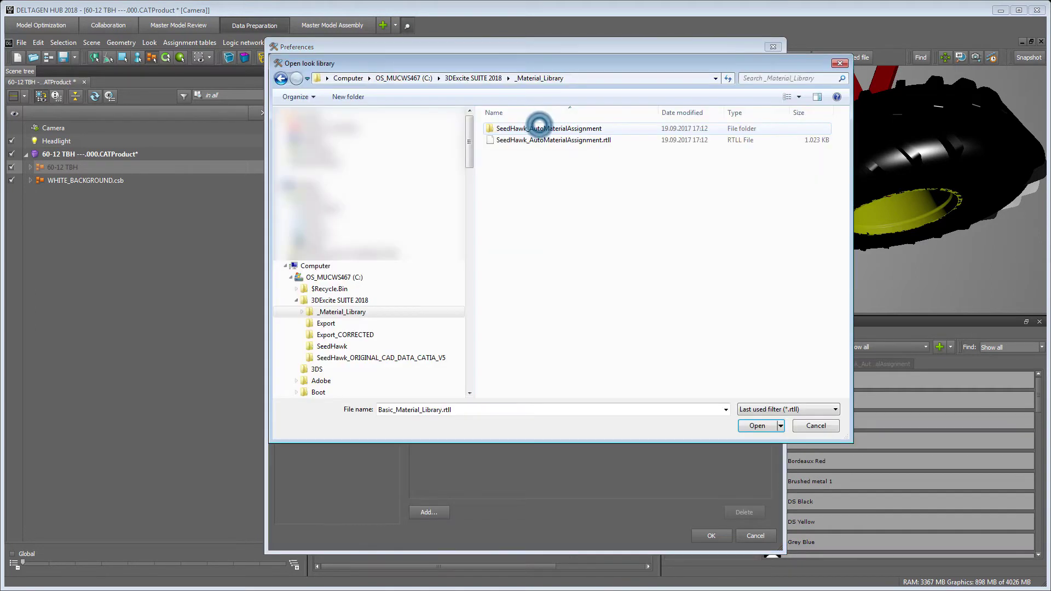
left_click(530, 142)
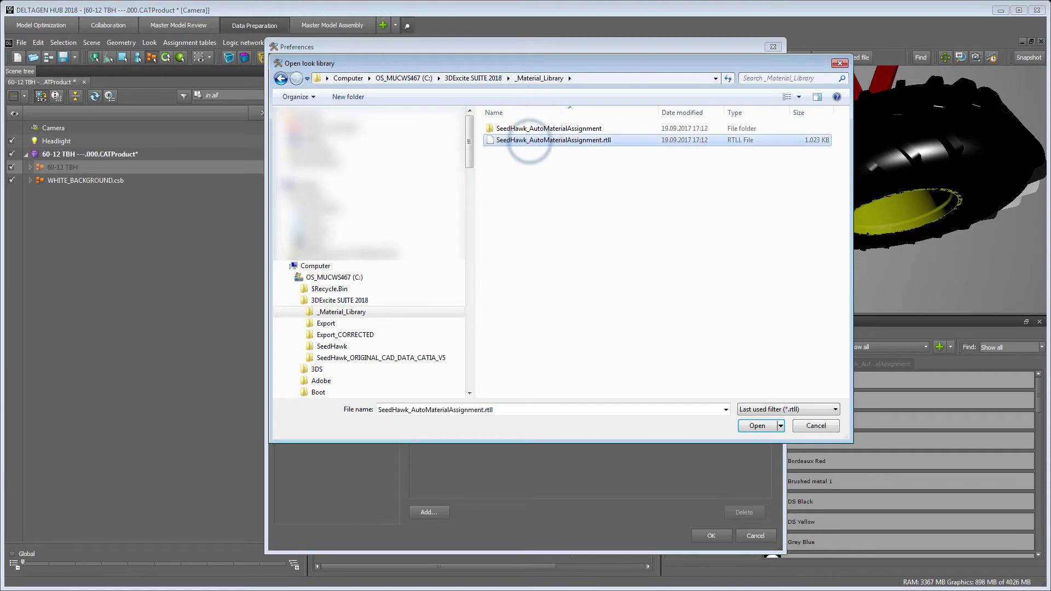
left_click(756, 426)
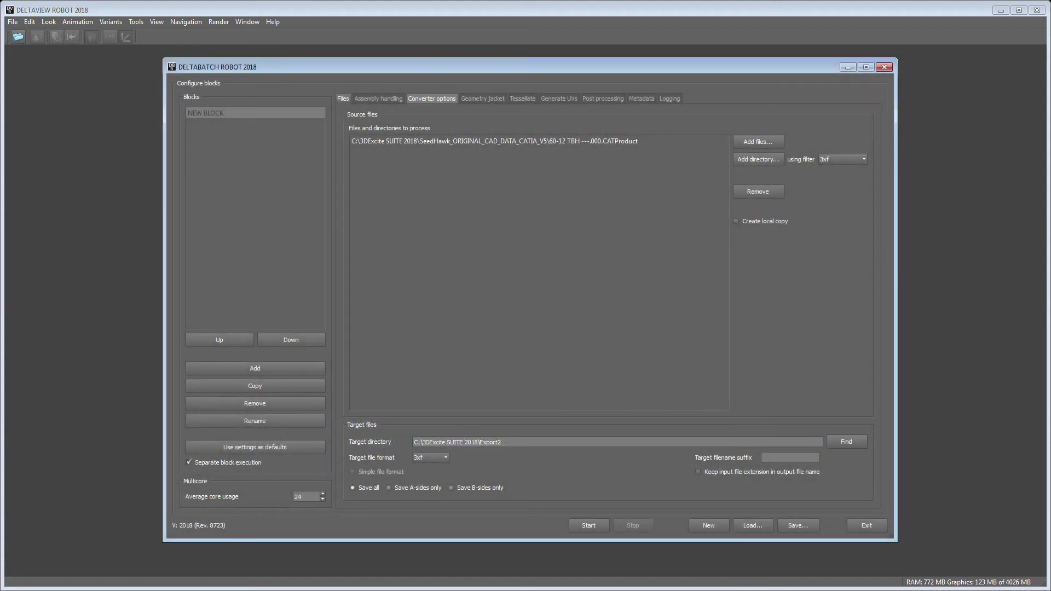
Set the batch converter's Look library to _Material_Library/SeedHawk_AutoMaterialAssignment.rtll
left_click(432, 98)
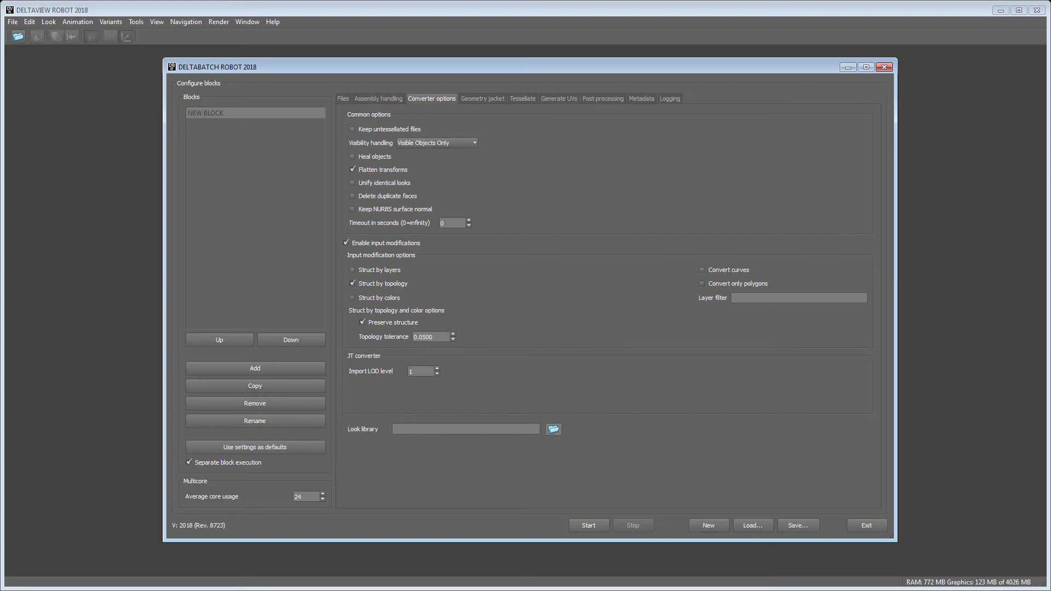
left_click(554, 428)
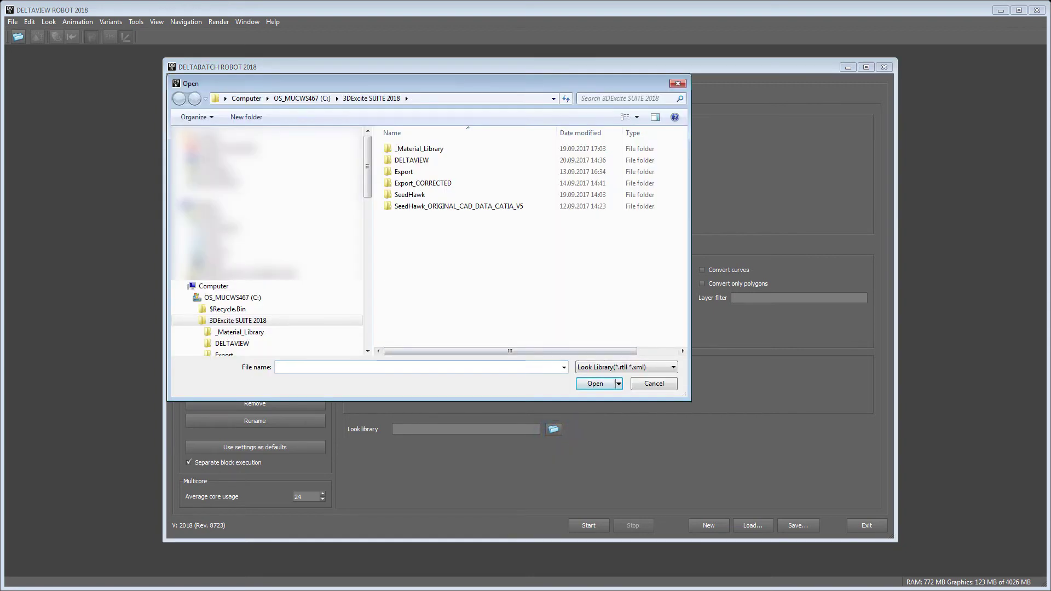
double_click(430, 149)
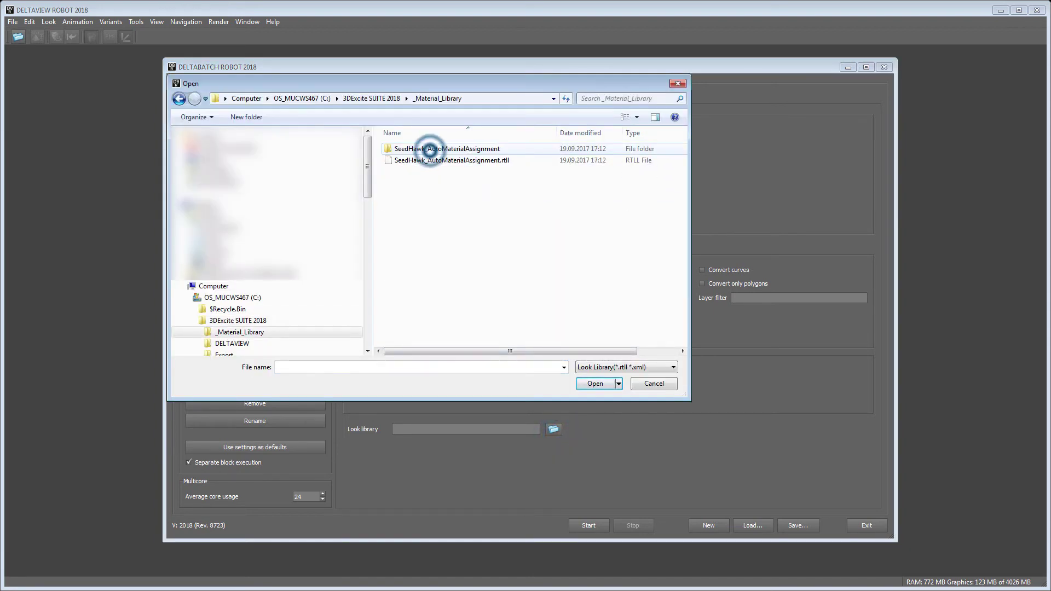
left_click(427, 160)
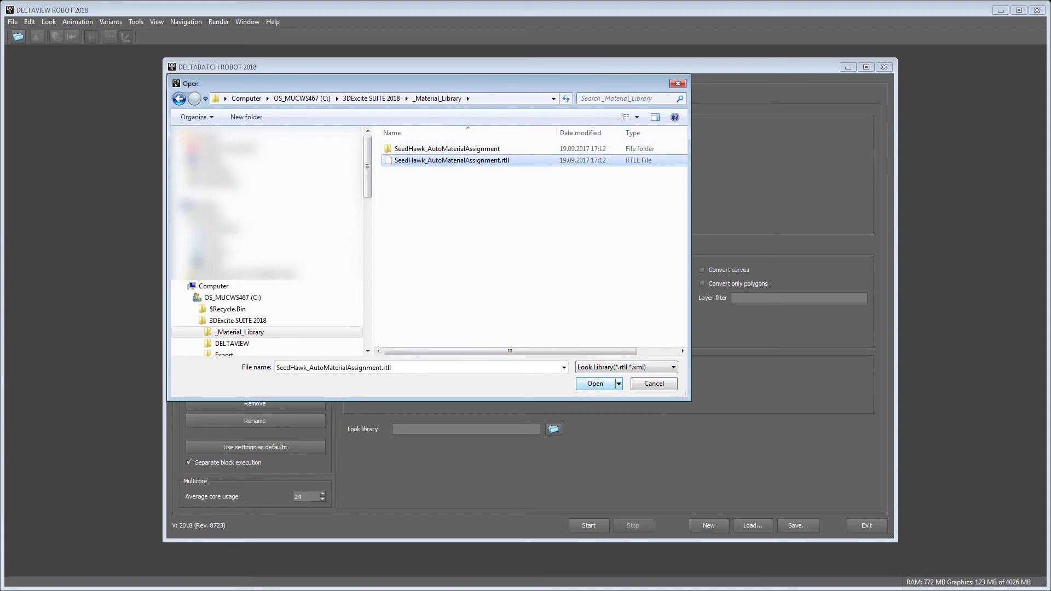
left_click(597, 384)
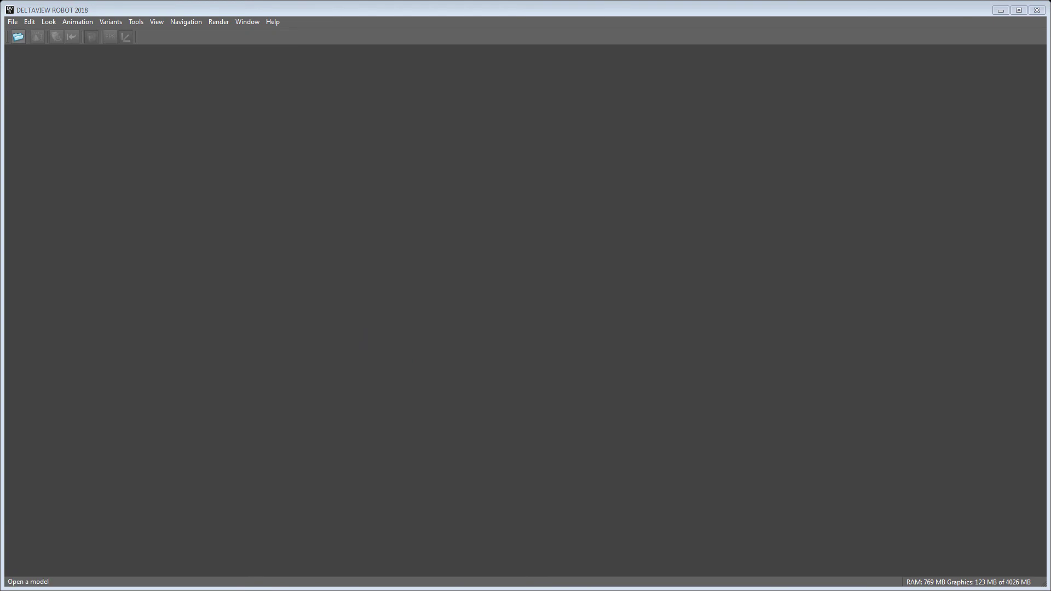
Open 60-12 TBH ---.000.3xf, maximize the viewport and orbit toward the red frame
key("ctrl+o")
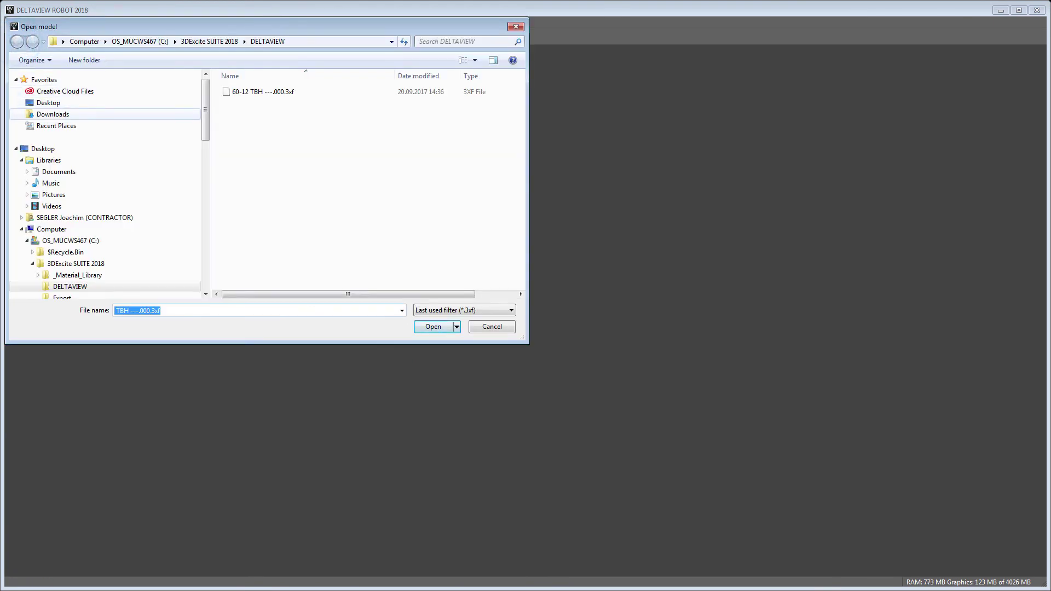
left_click(249, 94)
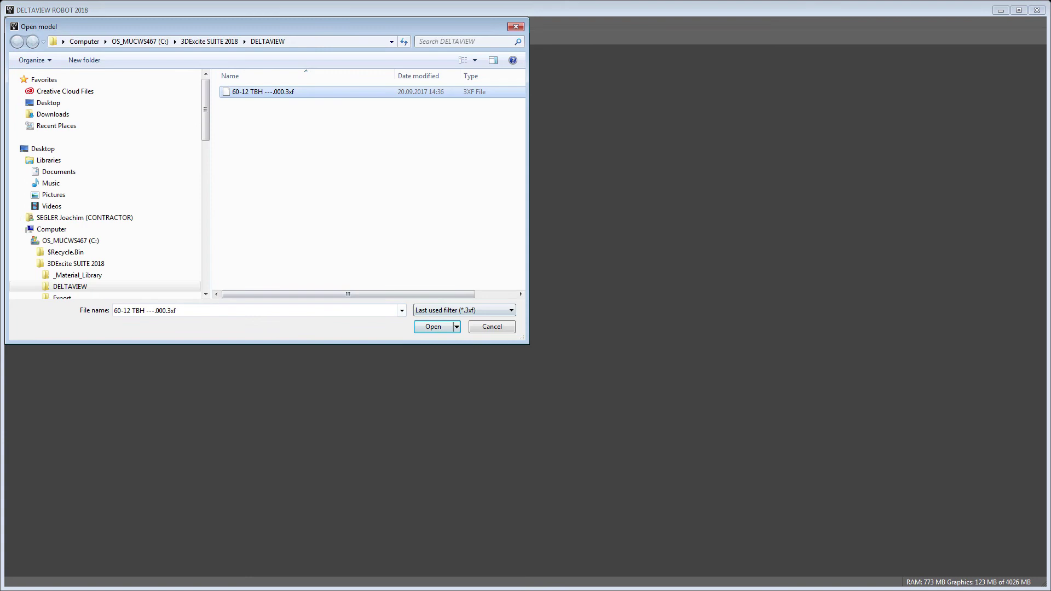
left_click(432, 326)
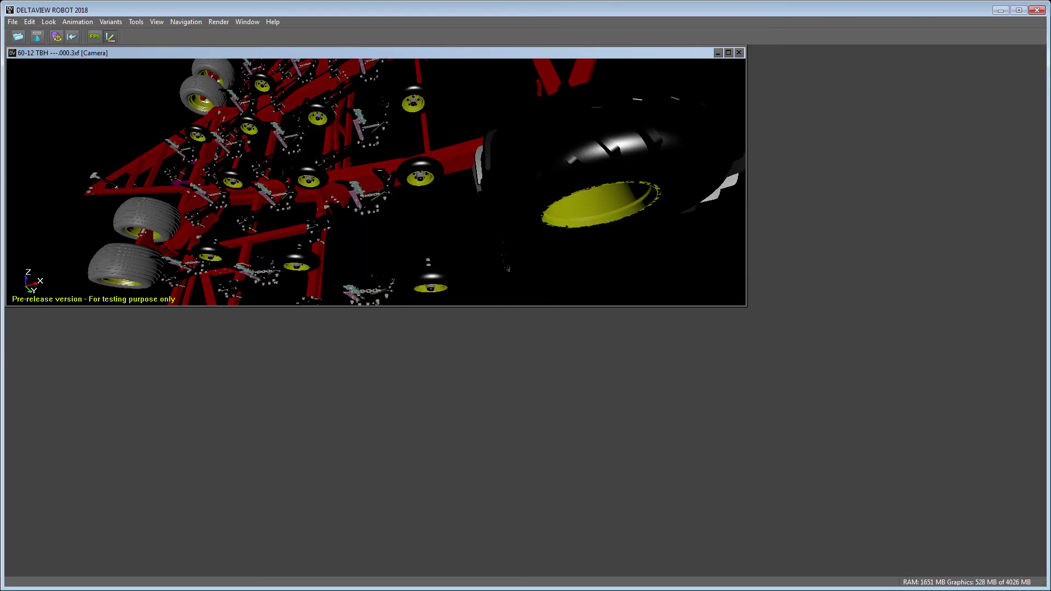
left_click(728, 53)
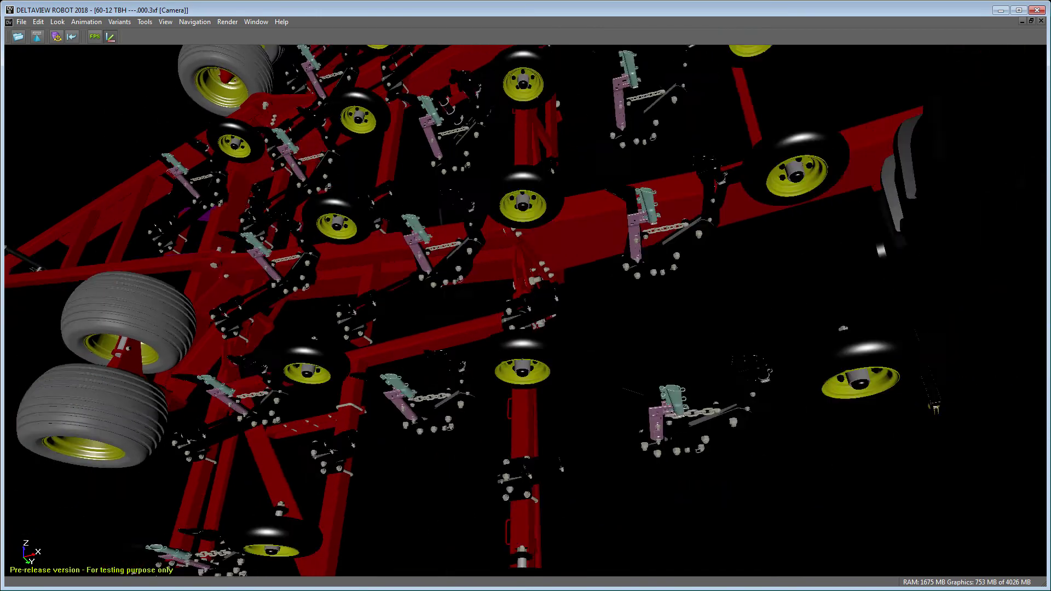
middle_click_drag(525, 296, 481, 271)
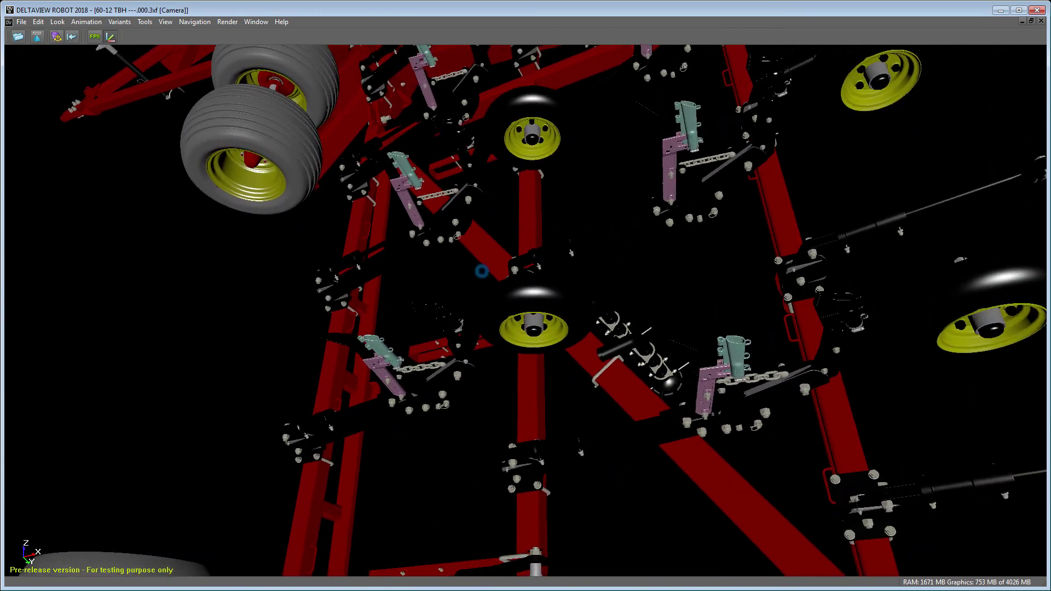
scroll(481, 271, "up", 3)
scroll(481, 271, "up", 3)
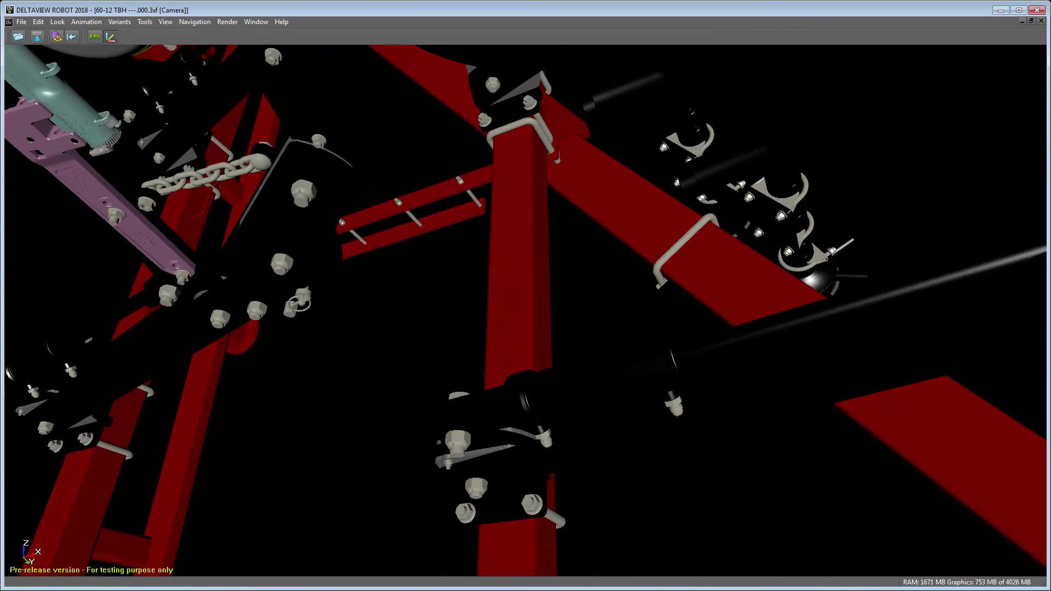